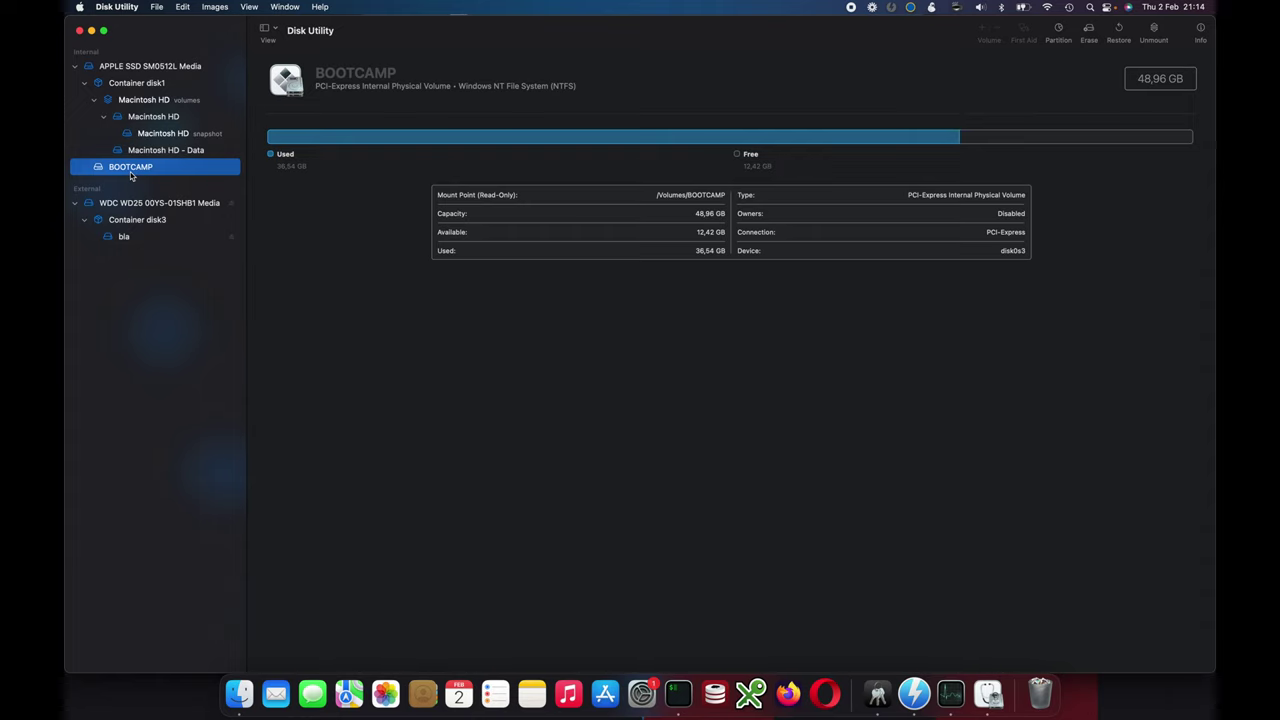
- Erase the external WDC WD25 00YS-01SHB1 disk with the name Untitled, APFS format and GUID Partition Map scheme
left_click(146, 216)
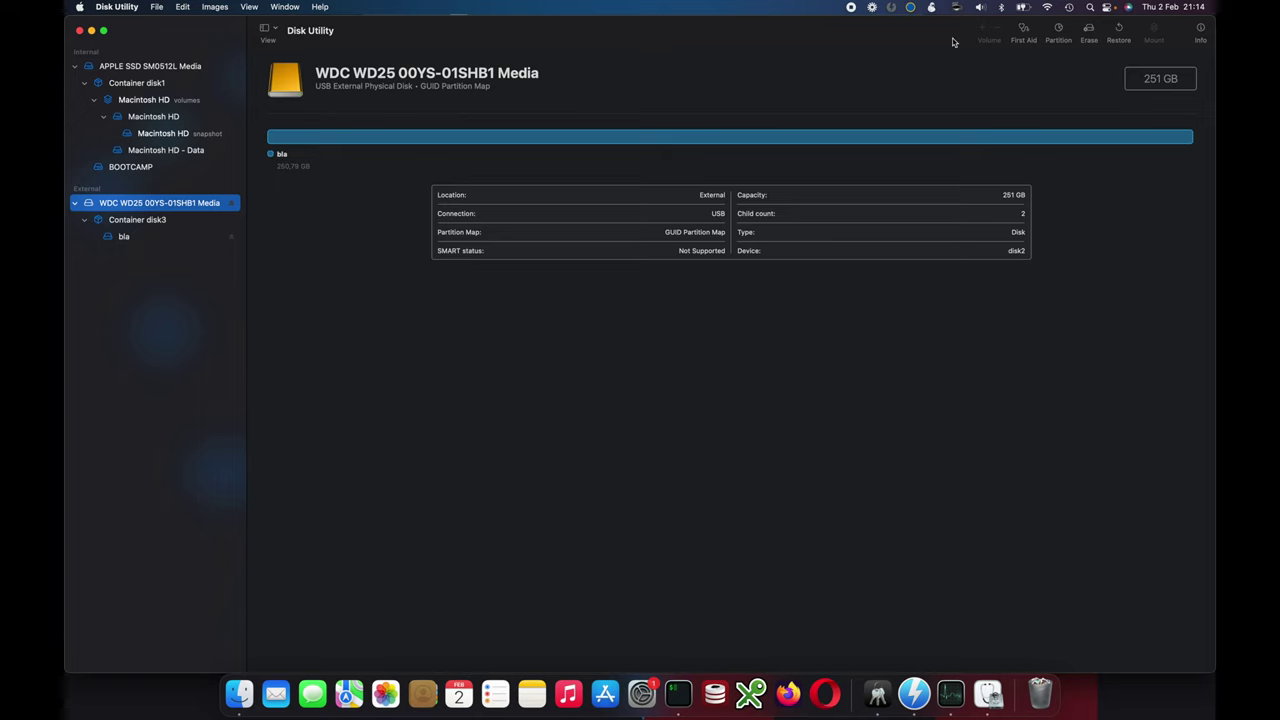
left_click(1090, 32)
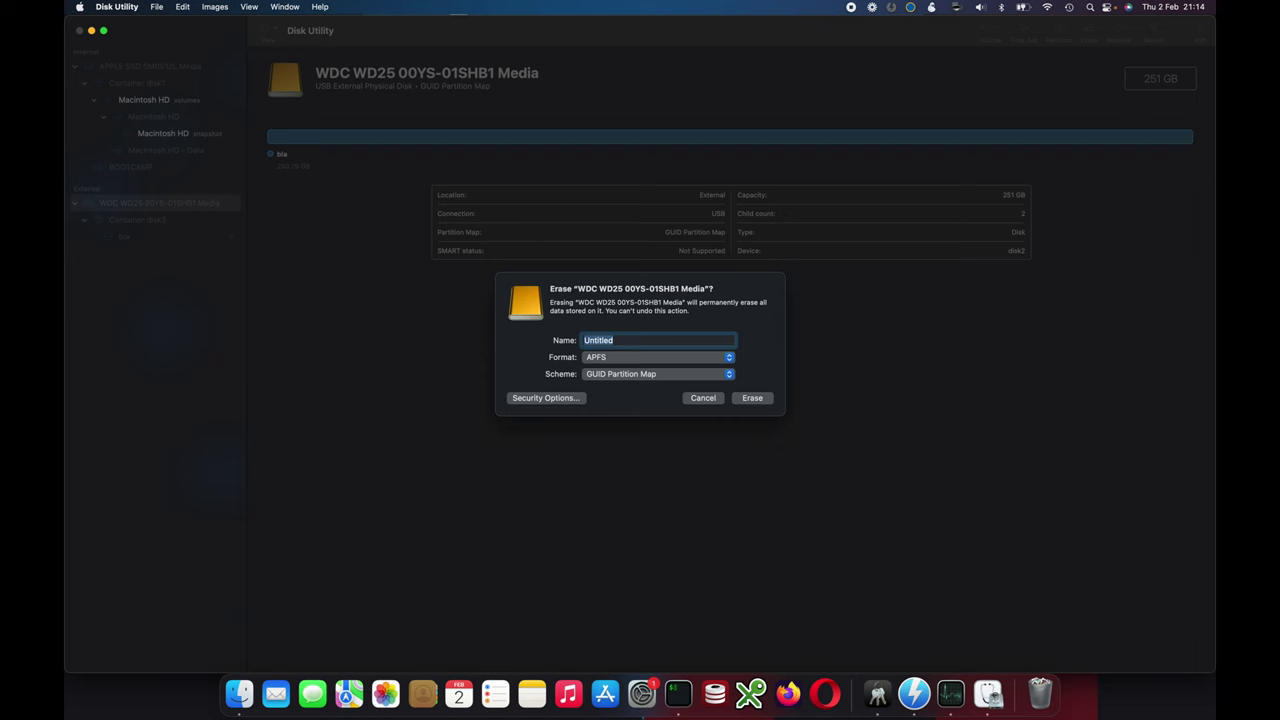
left_click(752, 398)
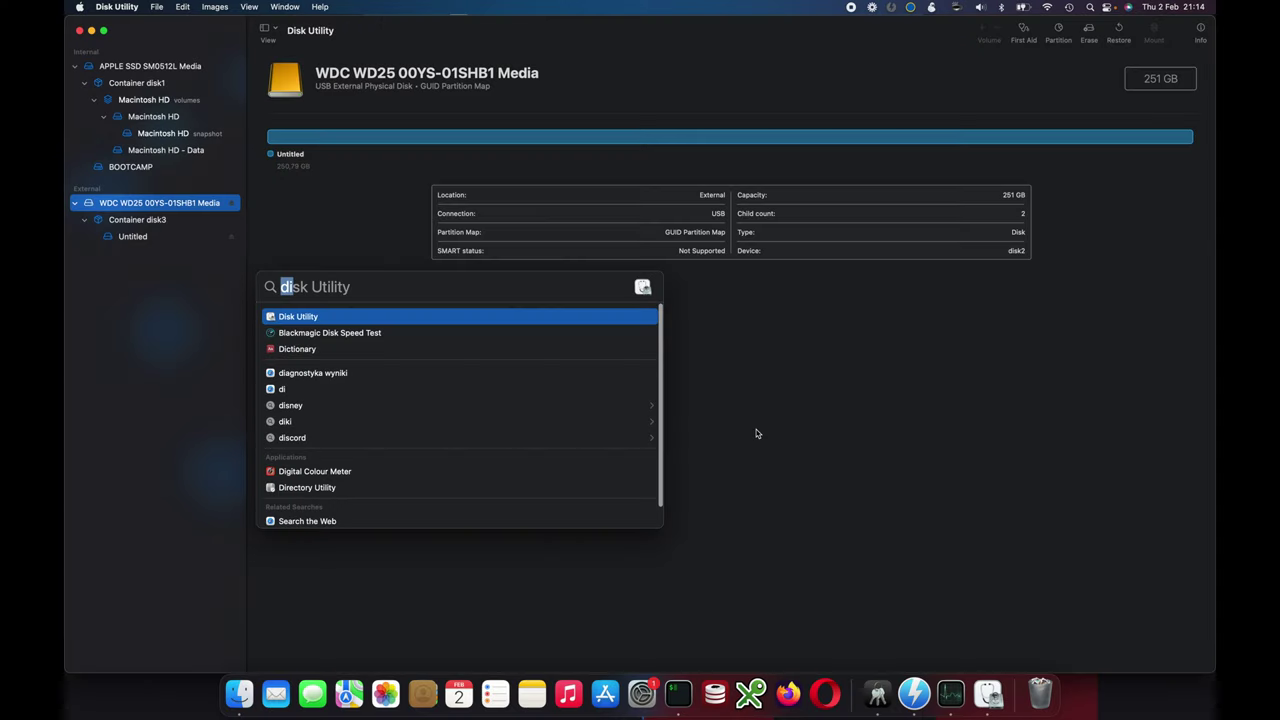
- Switch to Blackmagic Disk Speed Test
type("bl")
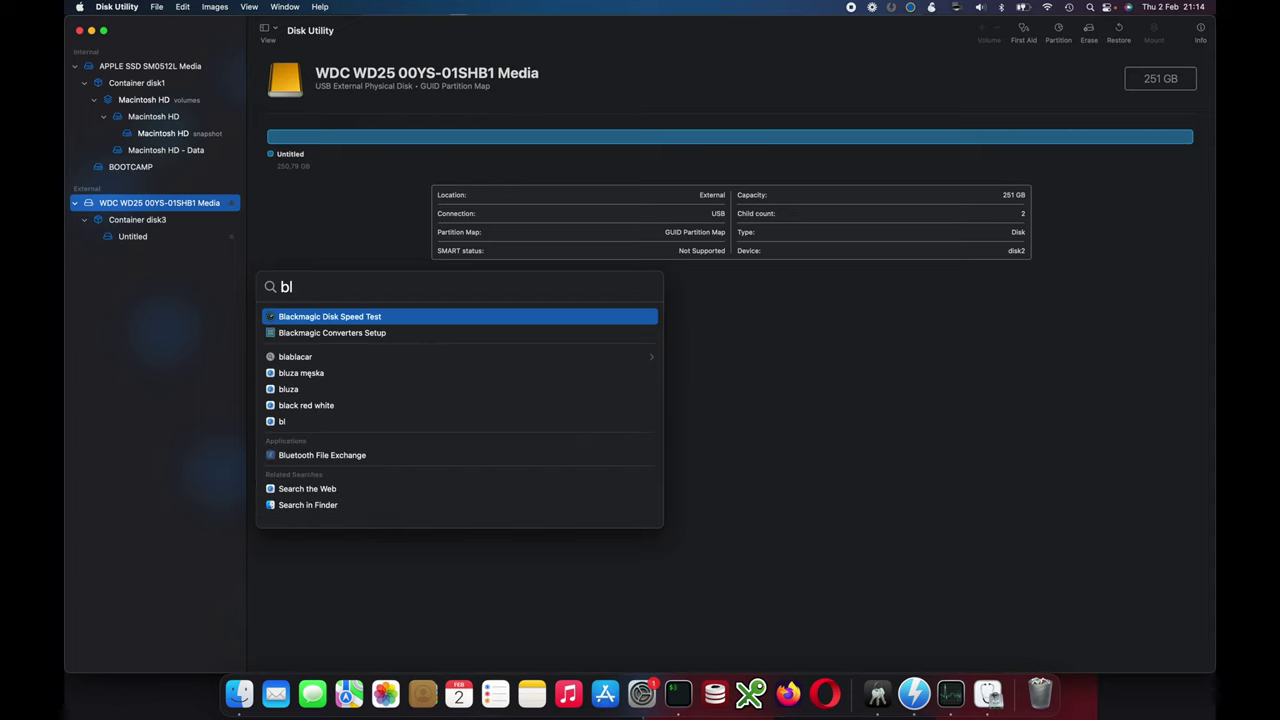
type("la")
key("Return")
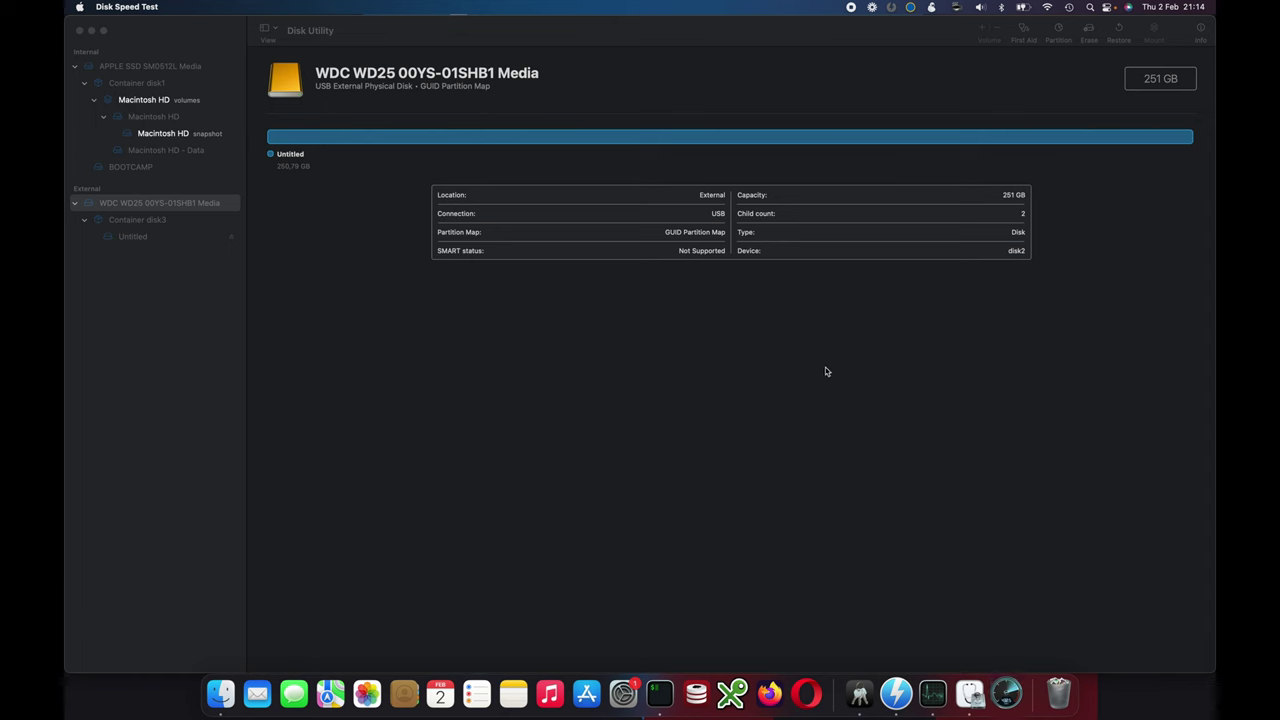
- Set the Untitled volume as the target drive and start the speed test
left_click(640, 211)
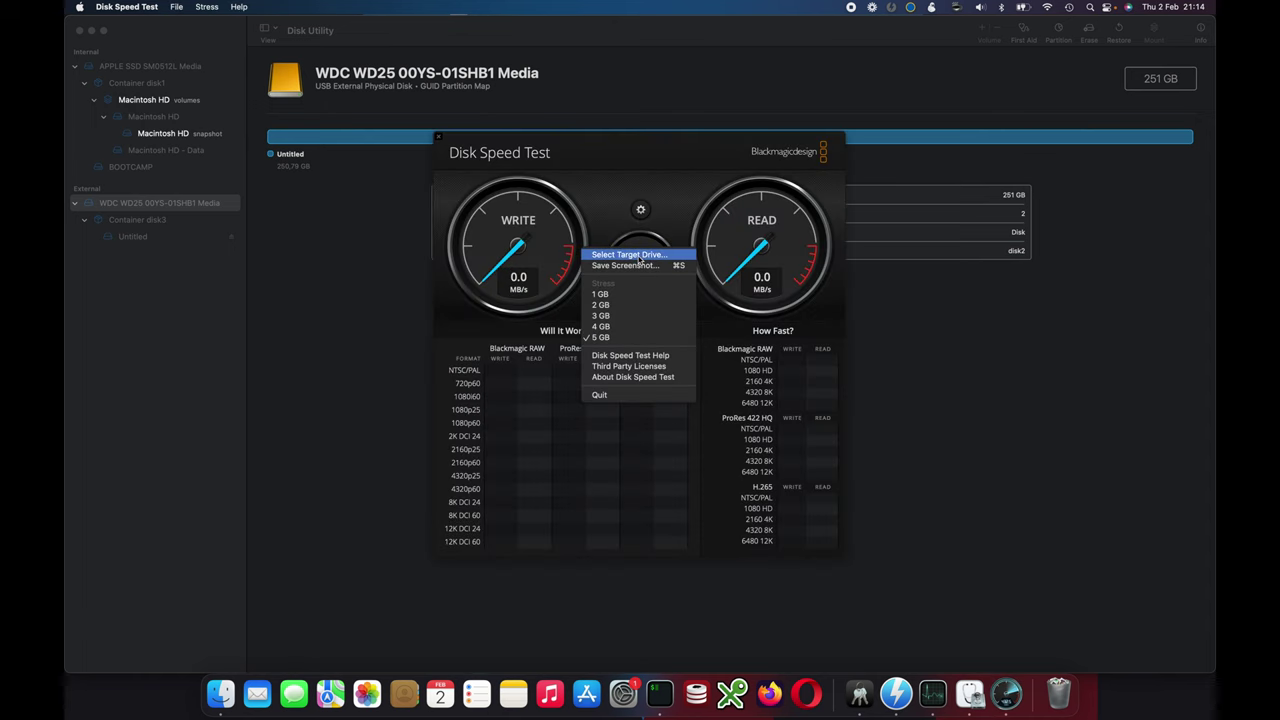
left_click(637, 256)
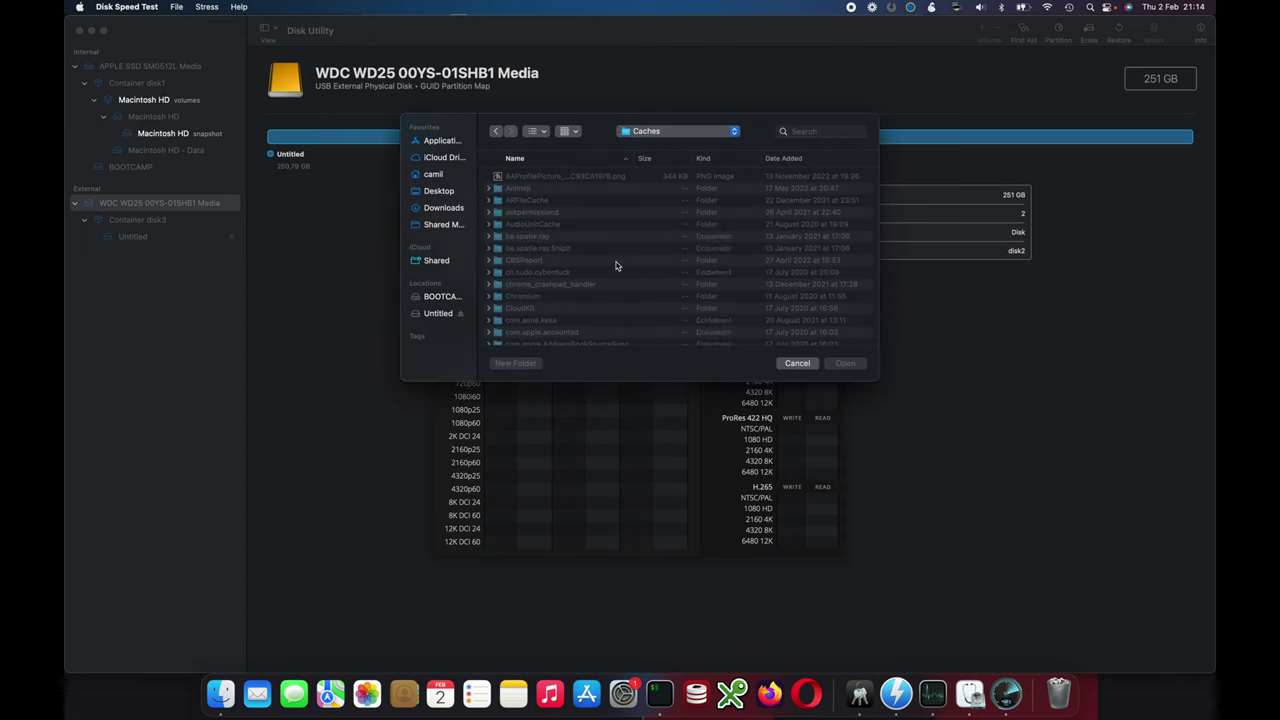
left_click(438, 313)
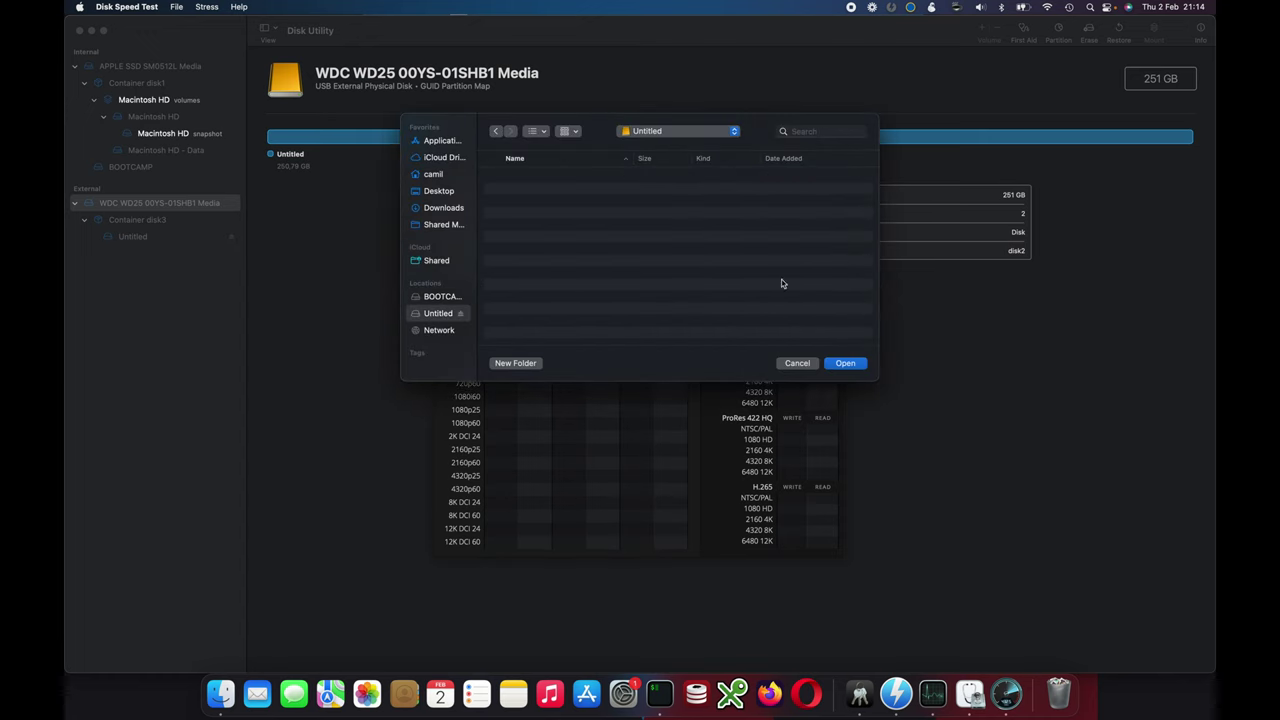
left_click(848, 363)
left_click(637, 270)
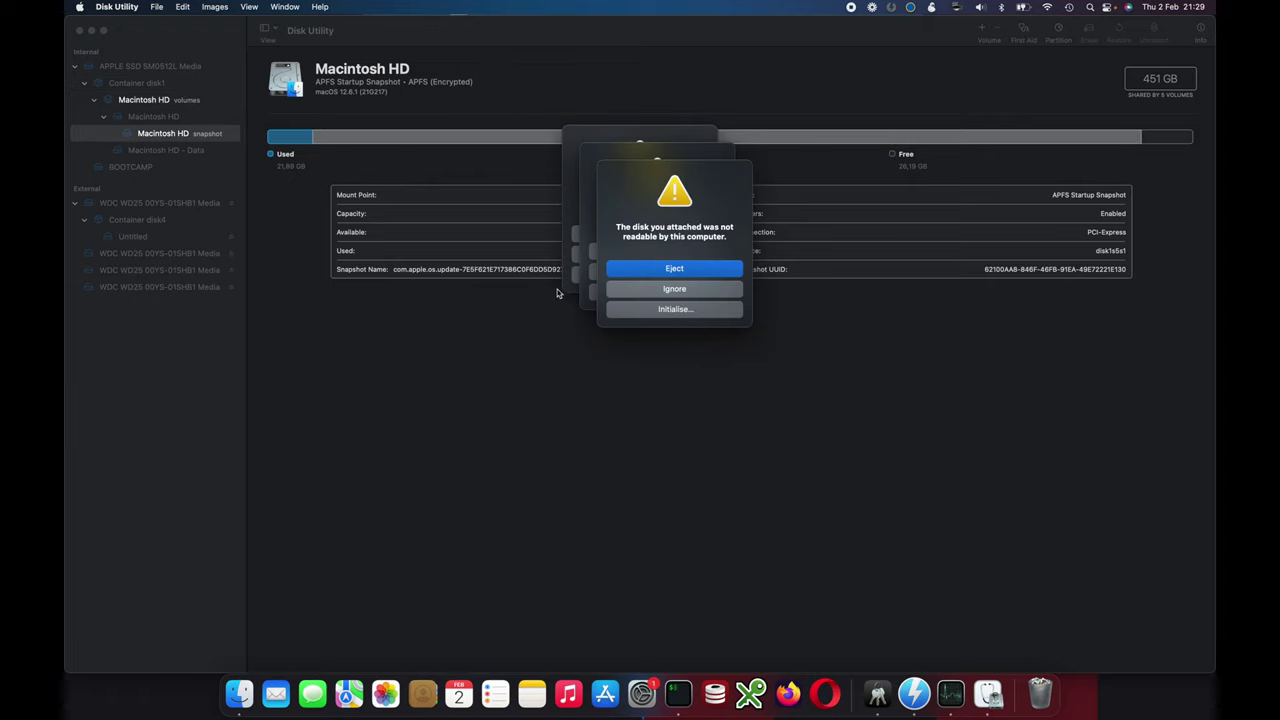
- Ignore the three alerts about unreadable attached disks
left_click(686, 294)
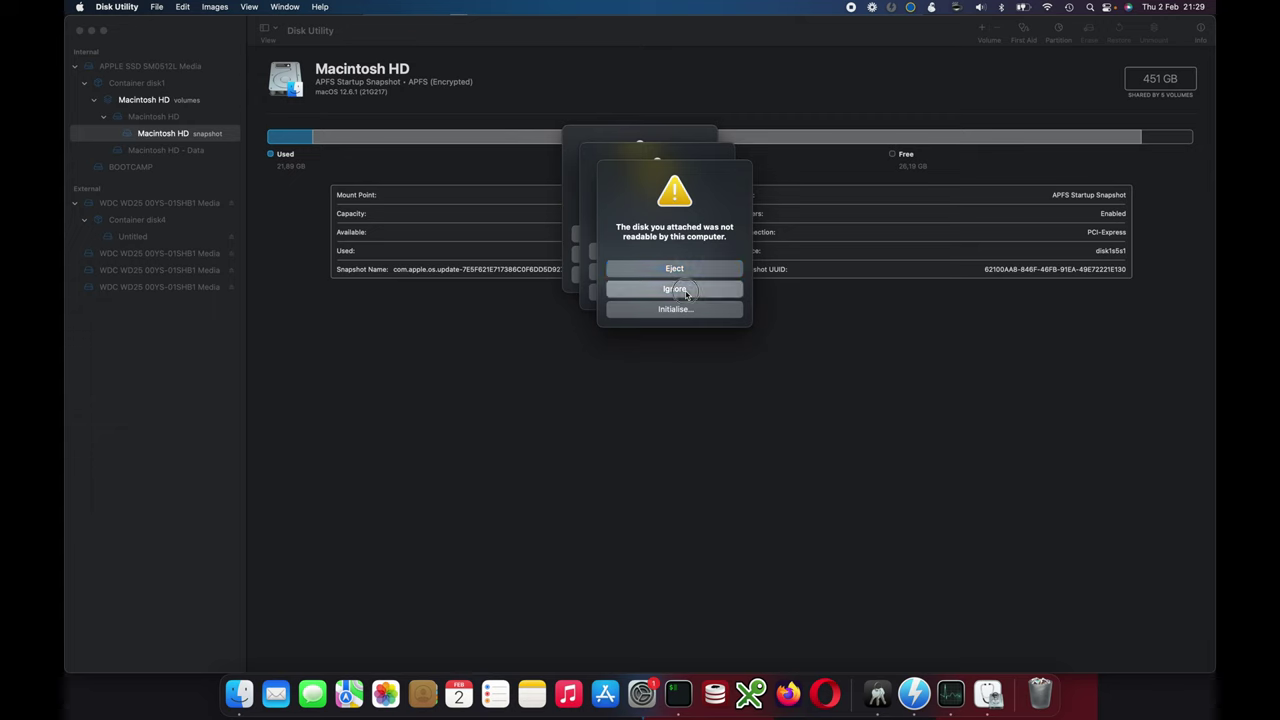
left_click(667, 277)
left_click(649, 256)
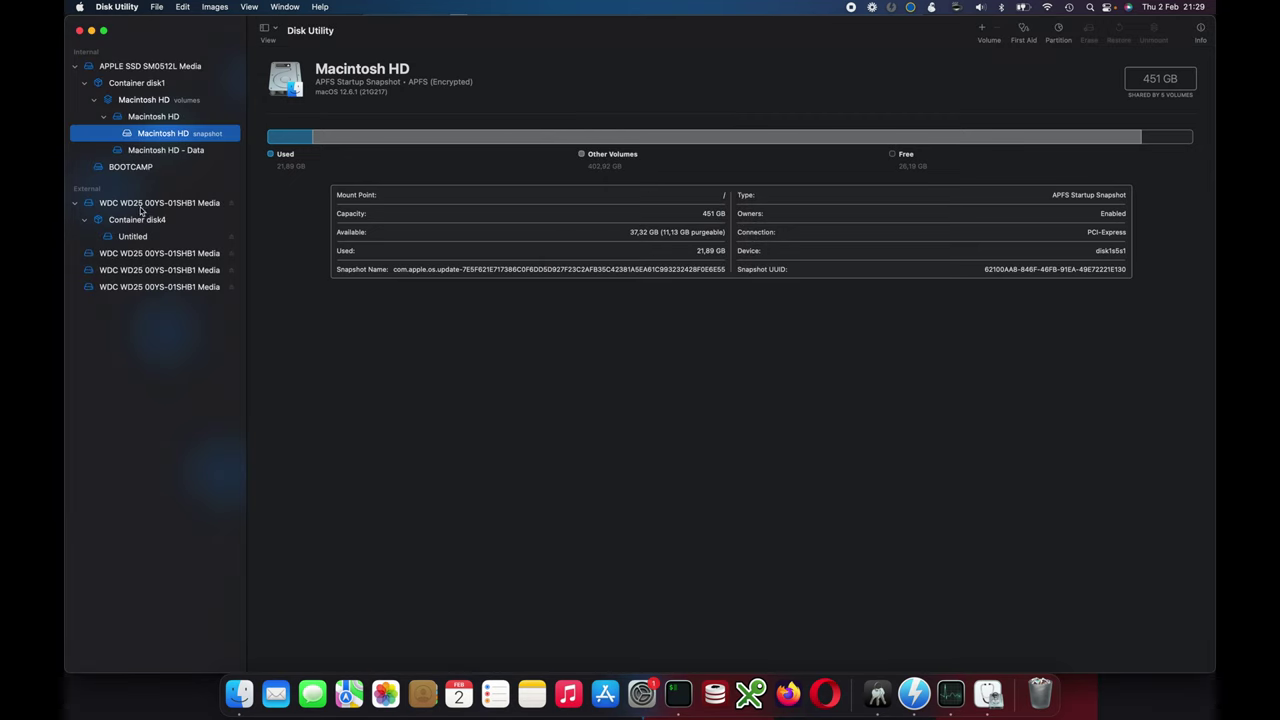
- Open the RAID Assistant in Disk Utility
left_click(156, 6)
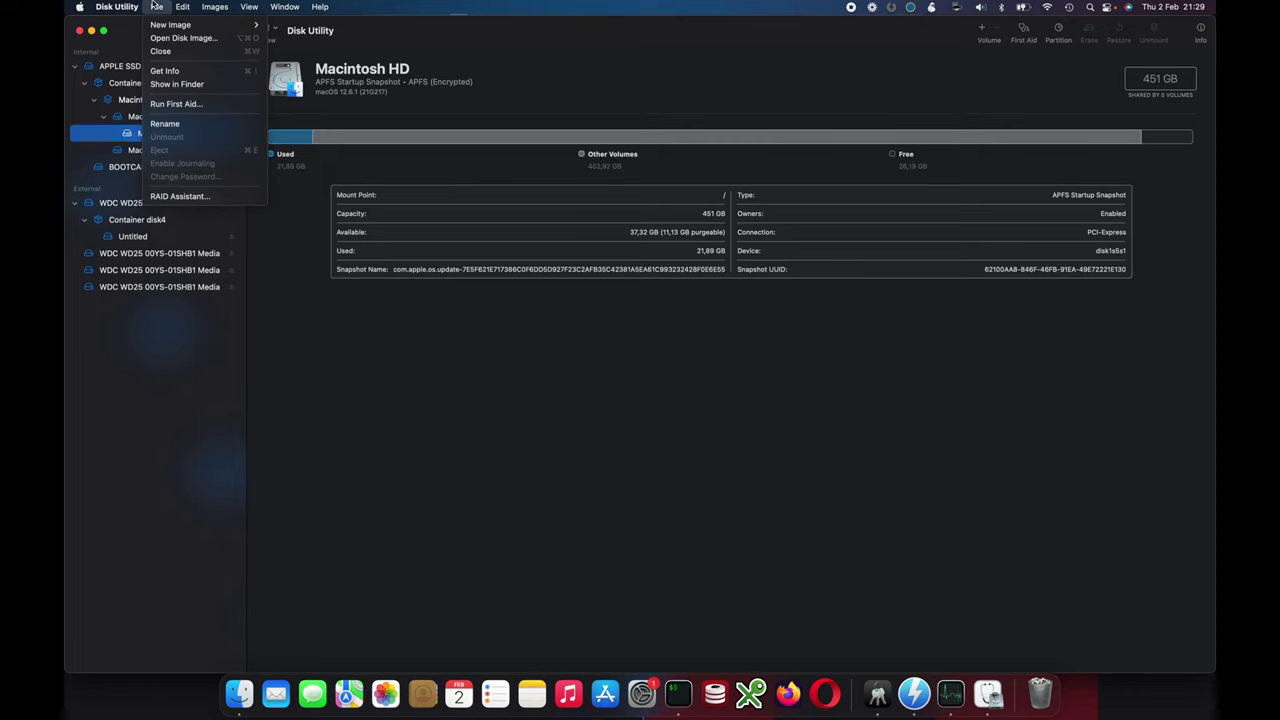
mouse_move(143, 6)
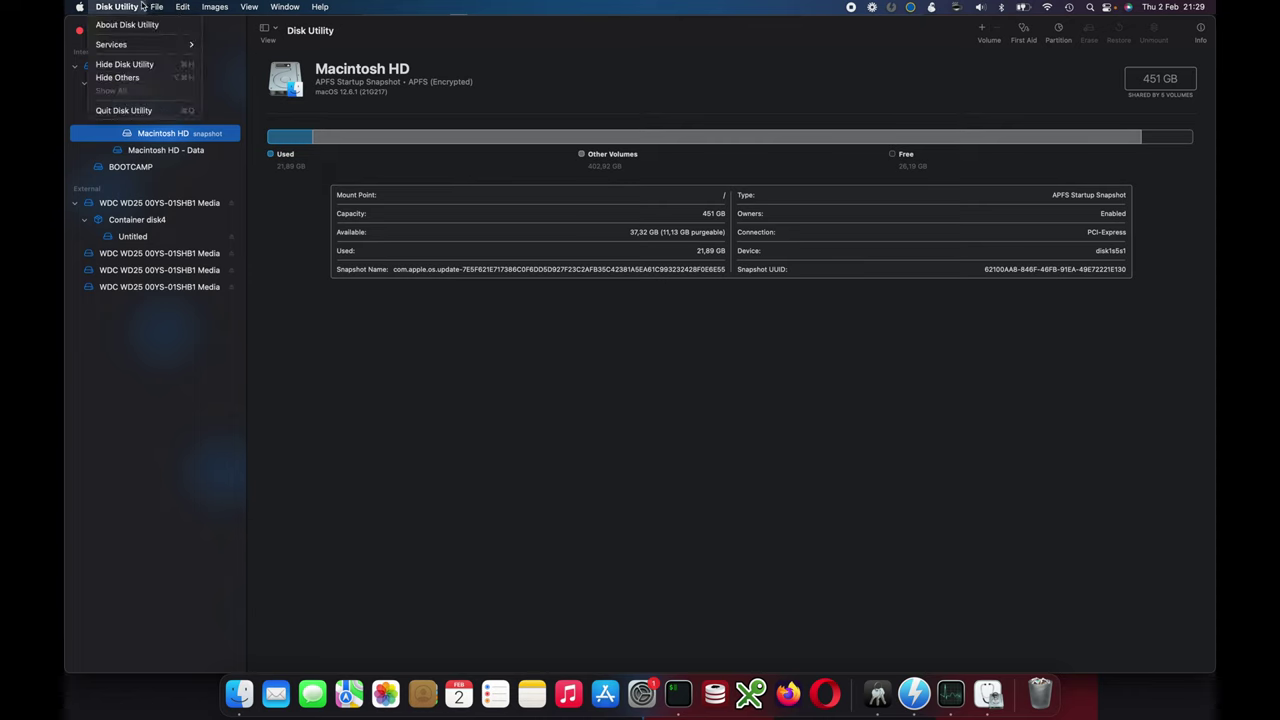
mouse_move(208, 6)
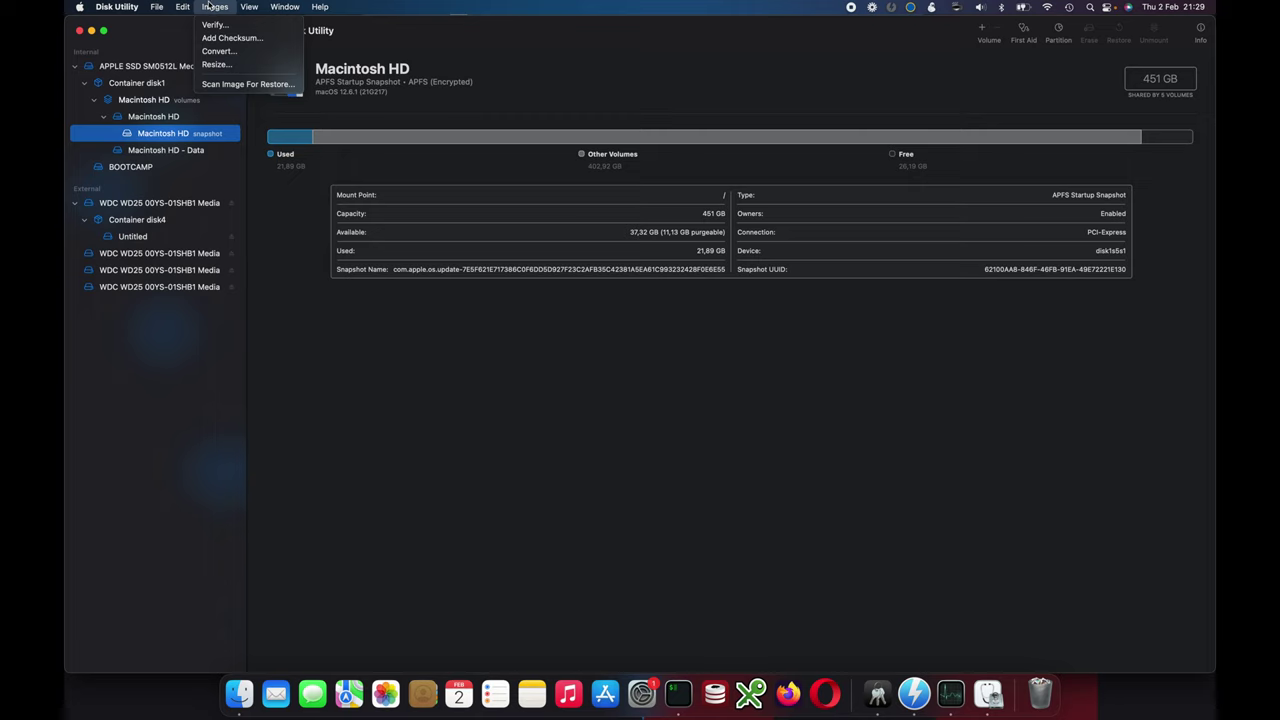
mouse_move(253, 5)
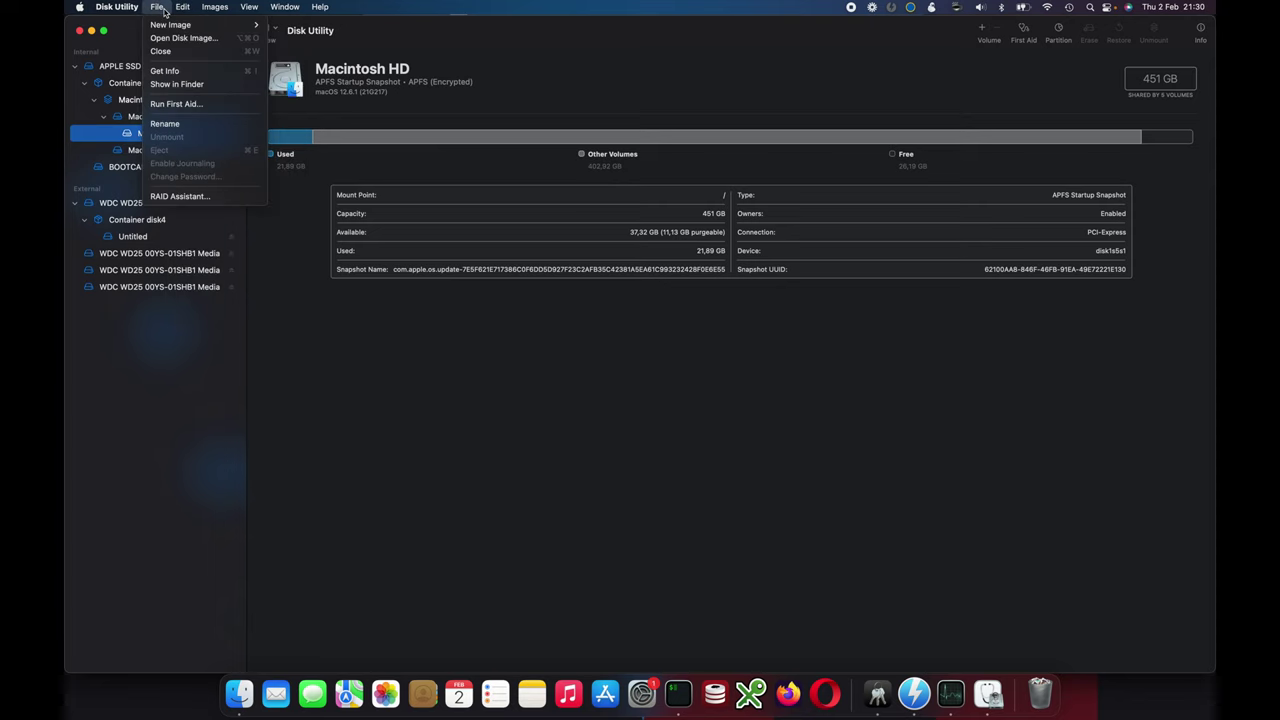
left_click(194, 197)
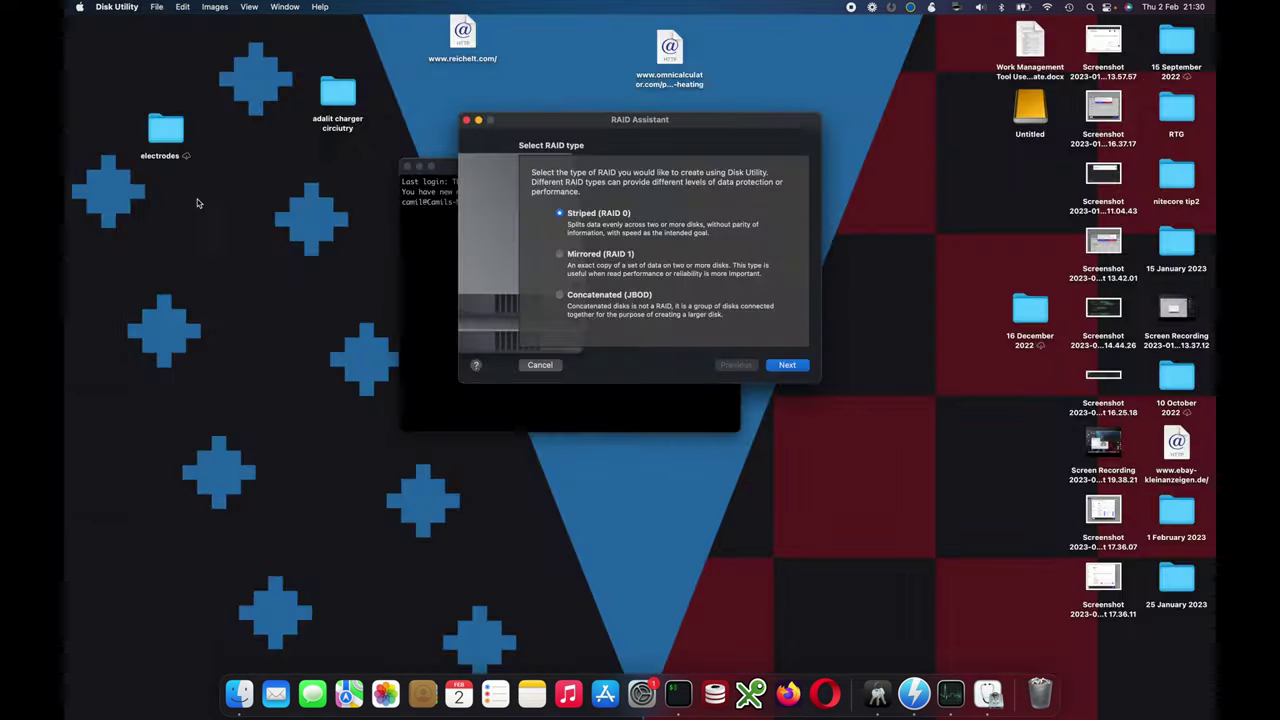
- Choose the Striped (RAID 0) type and include all four 251 GB WDC WD25 USB disks in the set
left_click(788, 366)
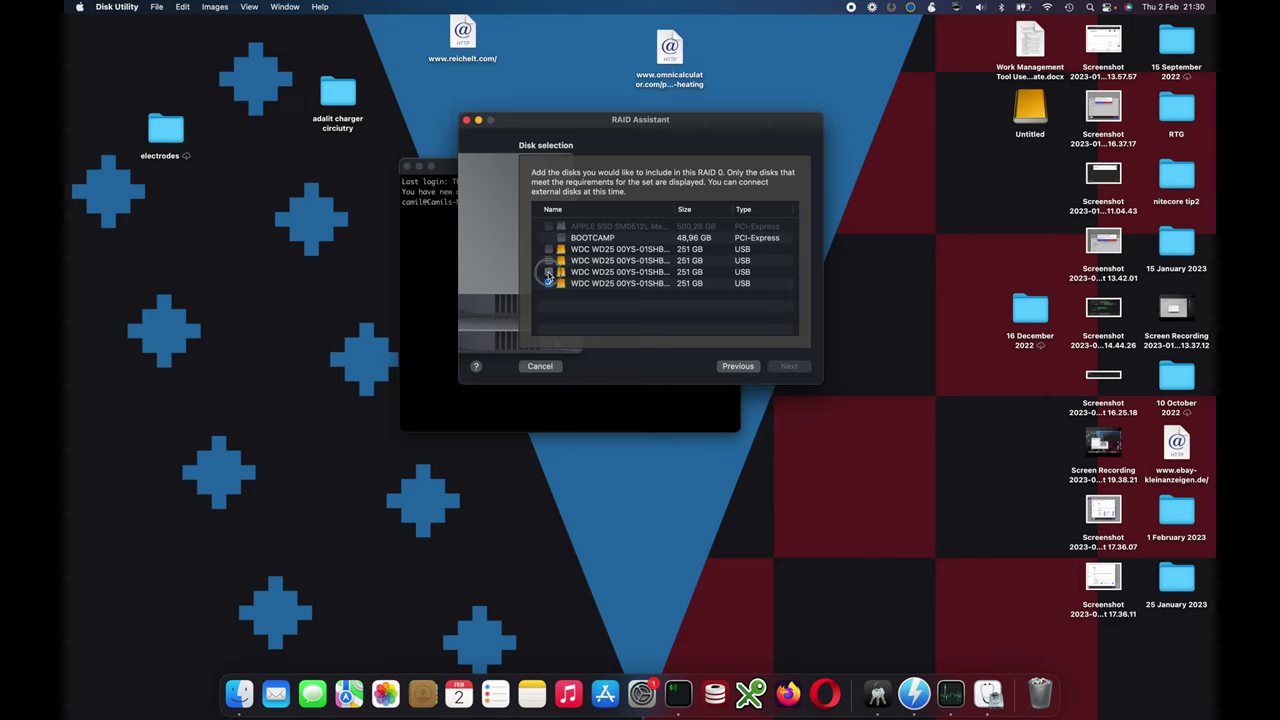
left_click(548, 283)
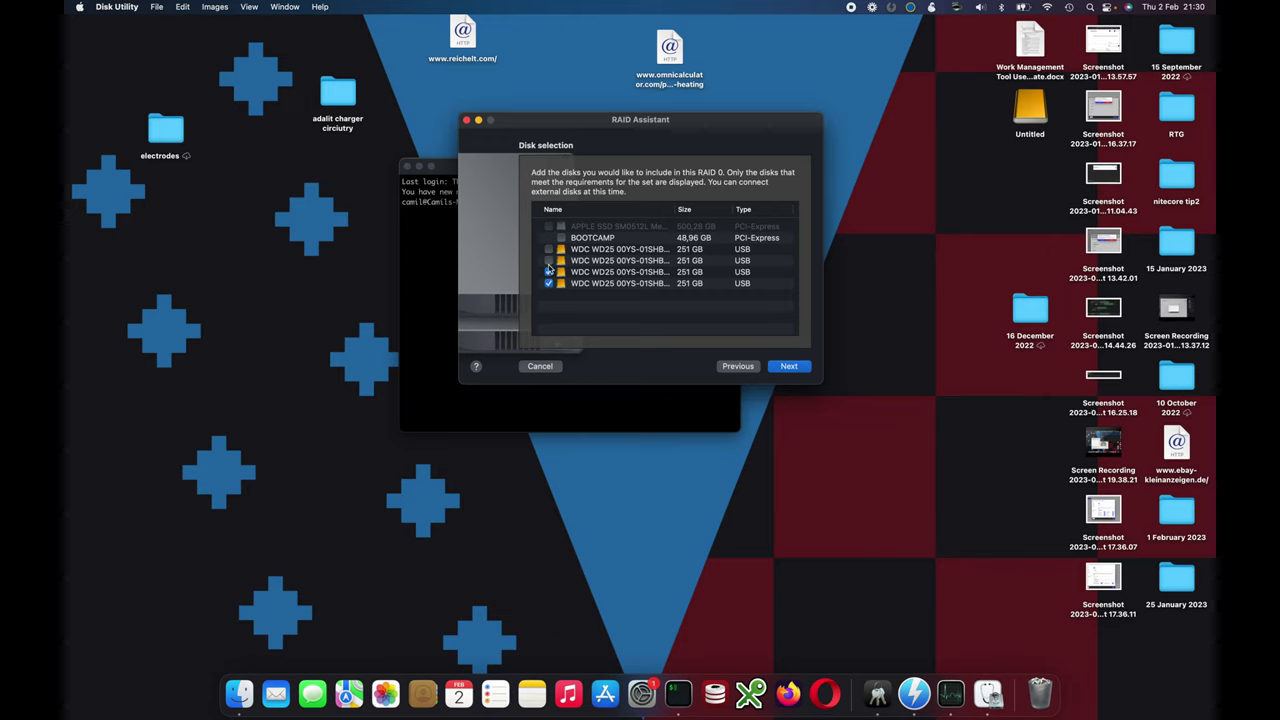
left_click(788, 367)
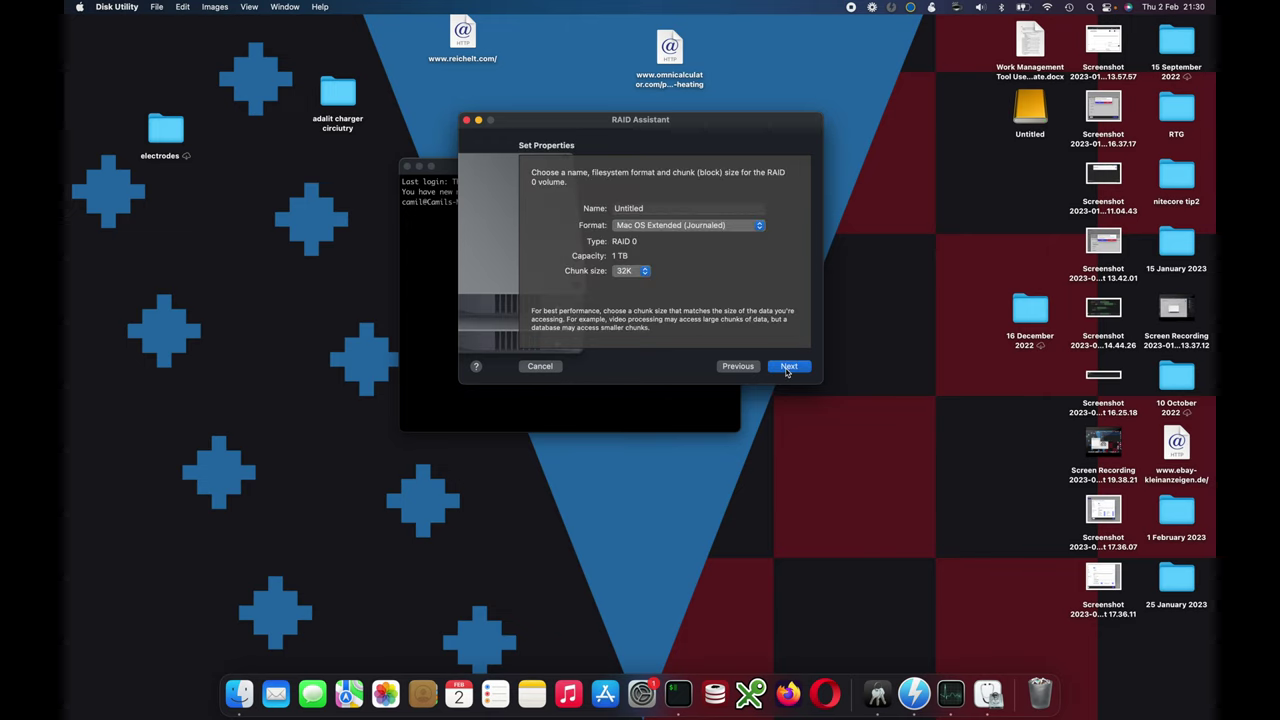
- Name the RAID 0 volume raid, keep Mac OS Extended (Journaled) and 32K chunk size, create the set, and minimize Disk Utility
double_click(686, 208)
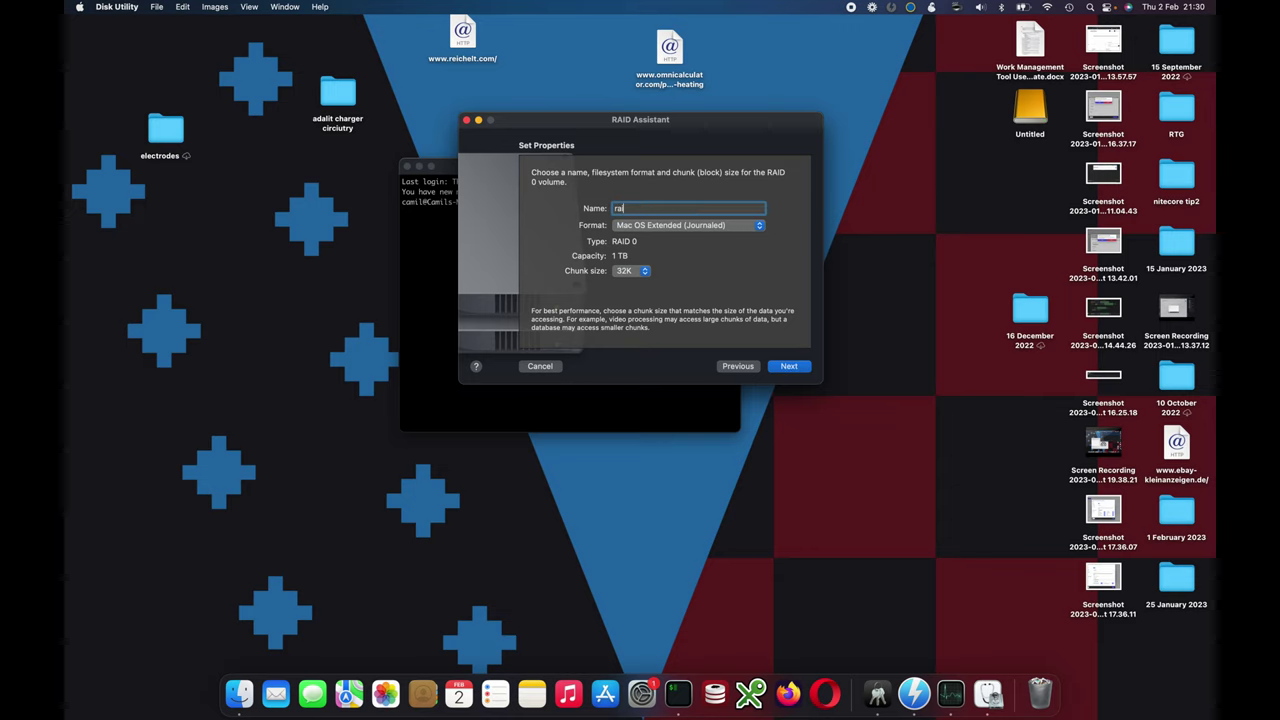
left_click(789, 367)
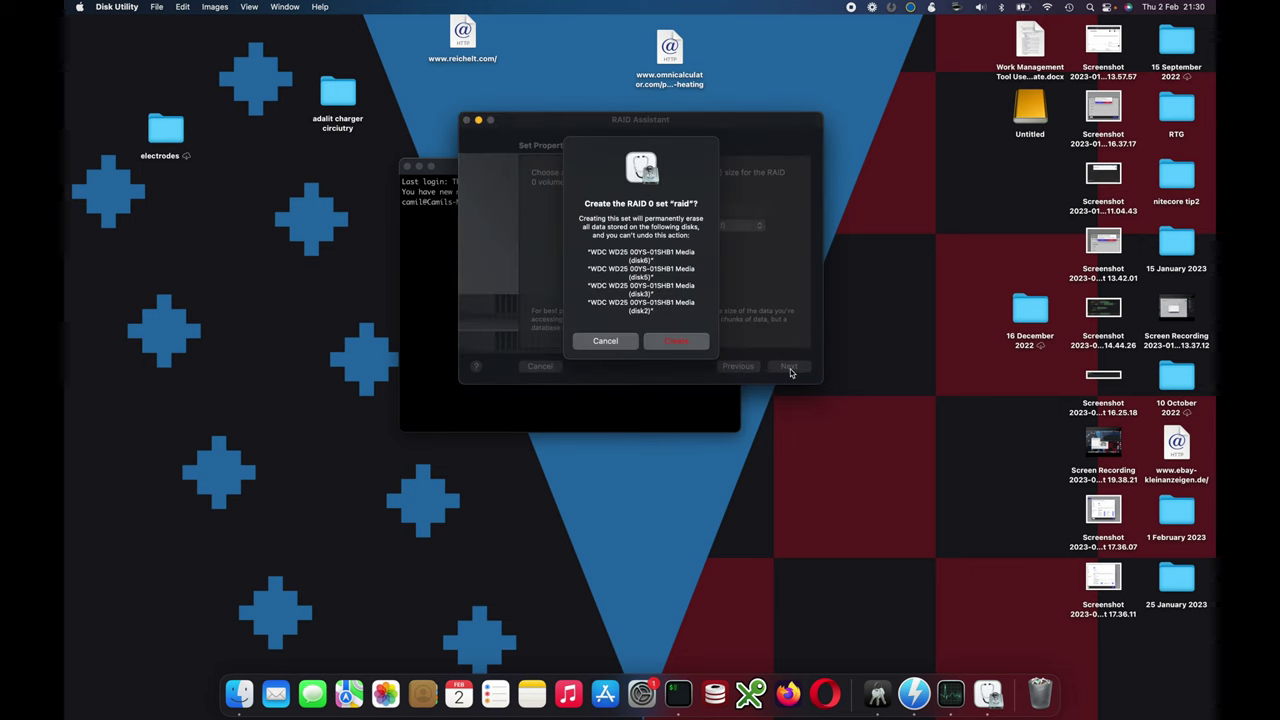
left_click(684, 343)
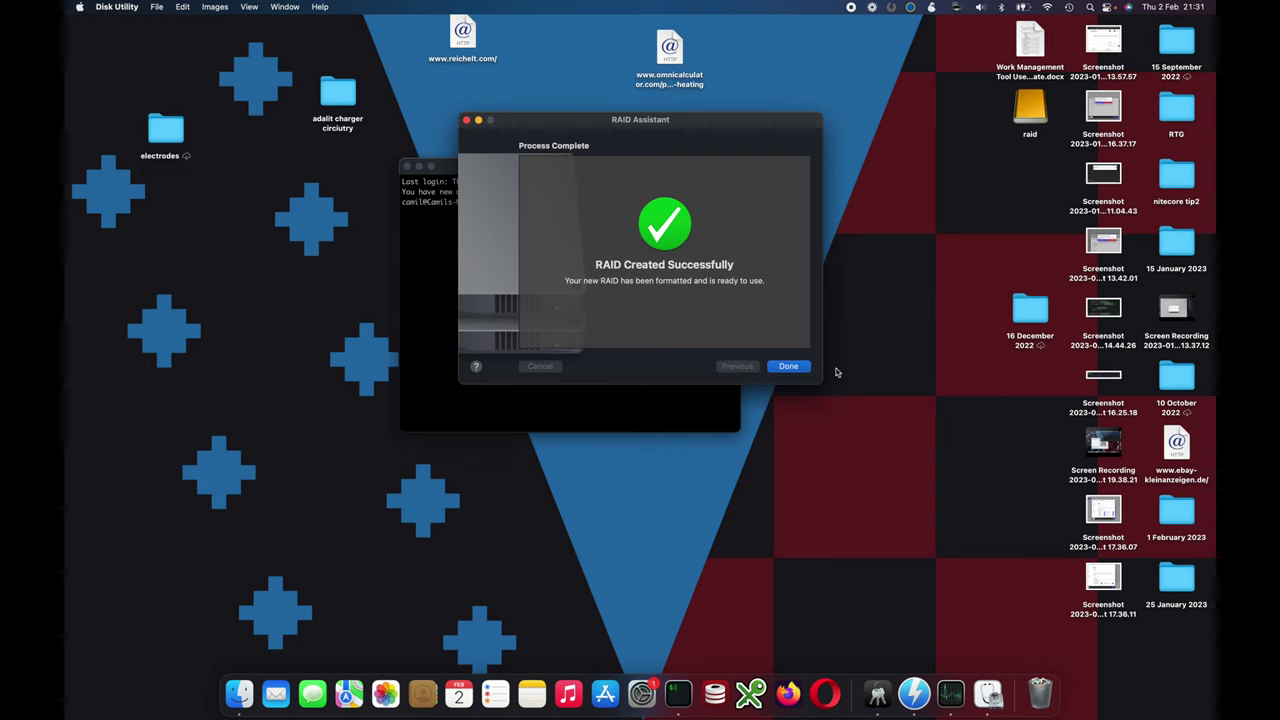
left_click(799, 368)
key("super+m")
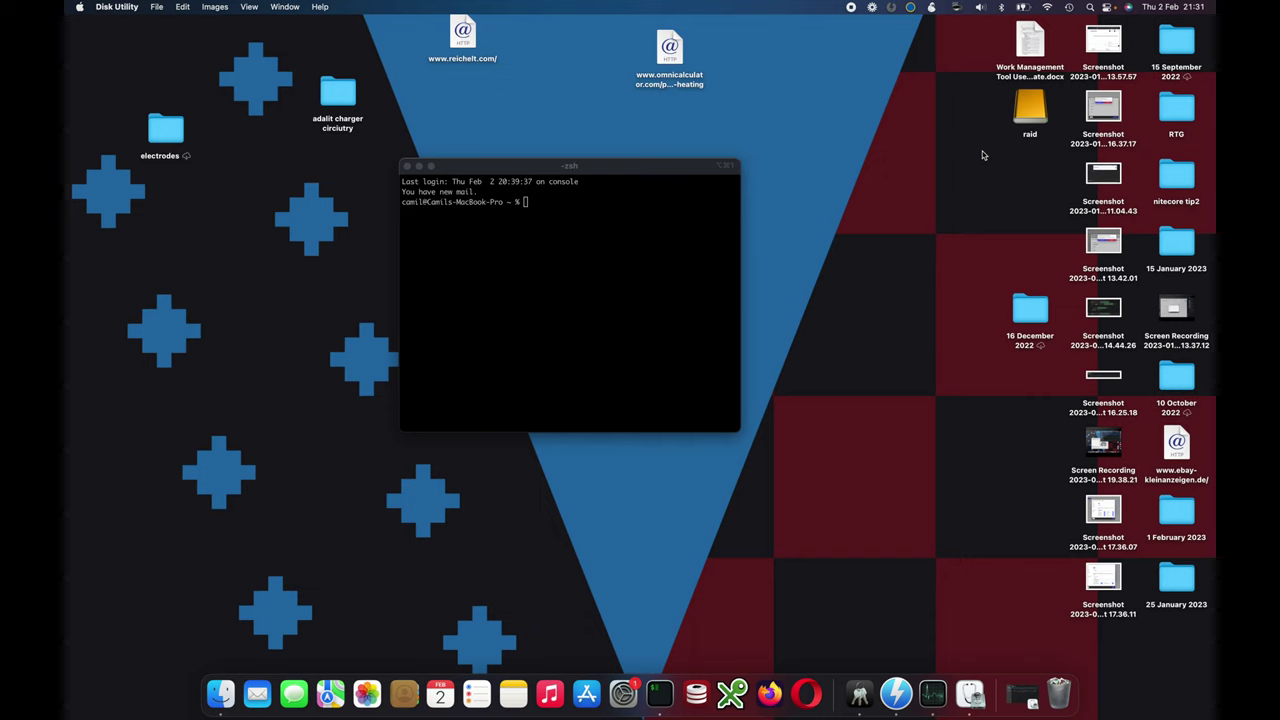
- Open the raid volume from the desktop and switch to Blackmagic Disk Speed Test
double_click(1032, 110)
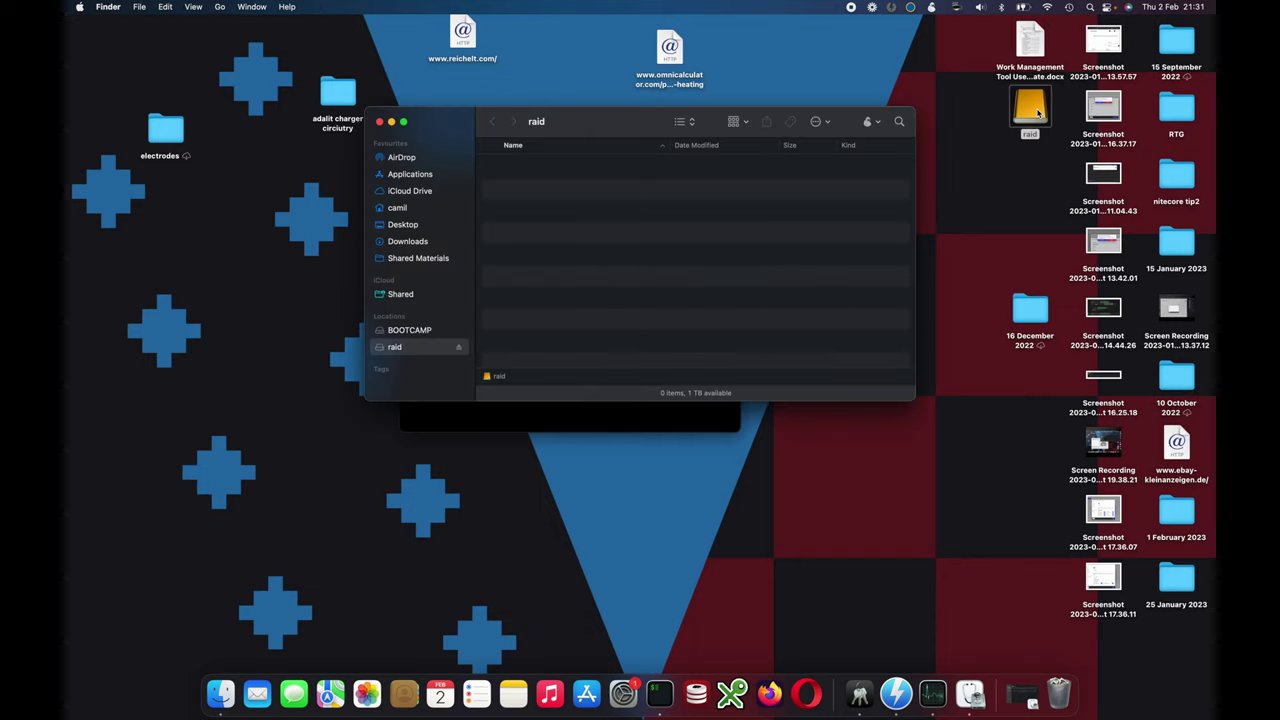
key("super+space")
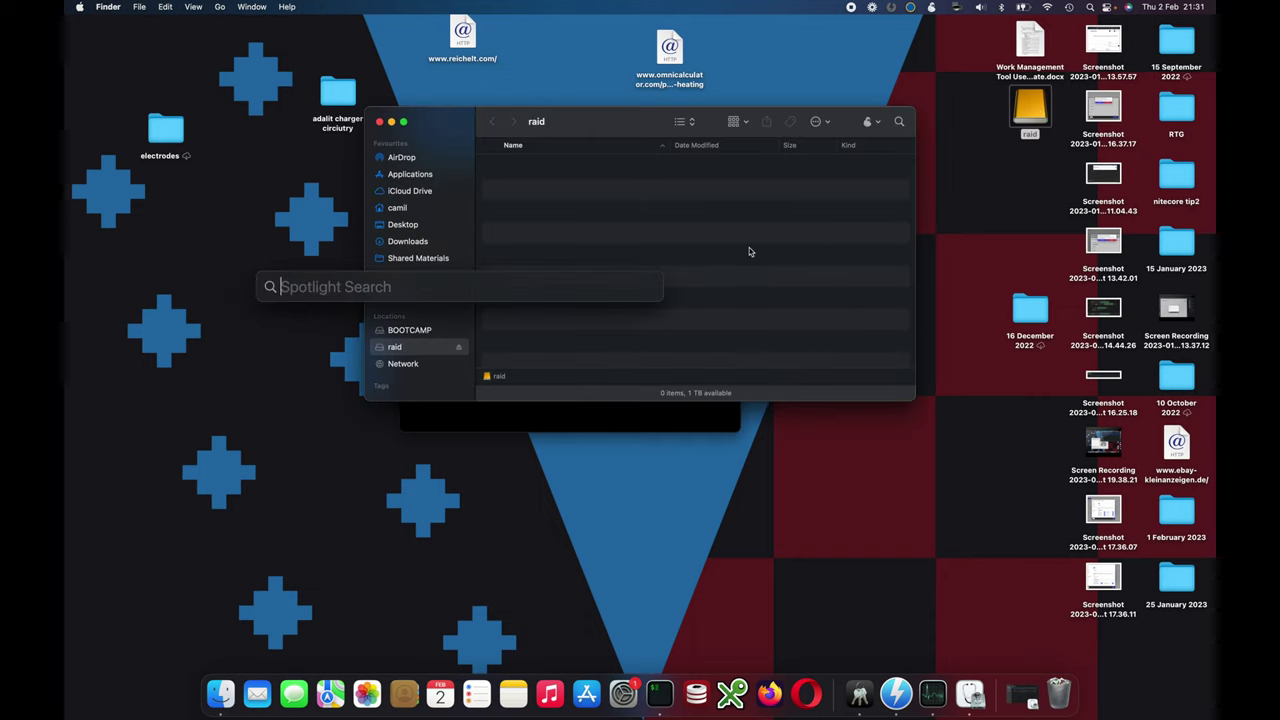
type("bl")
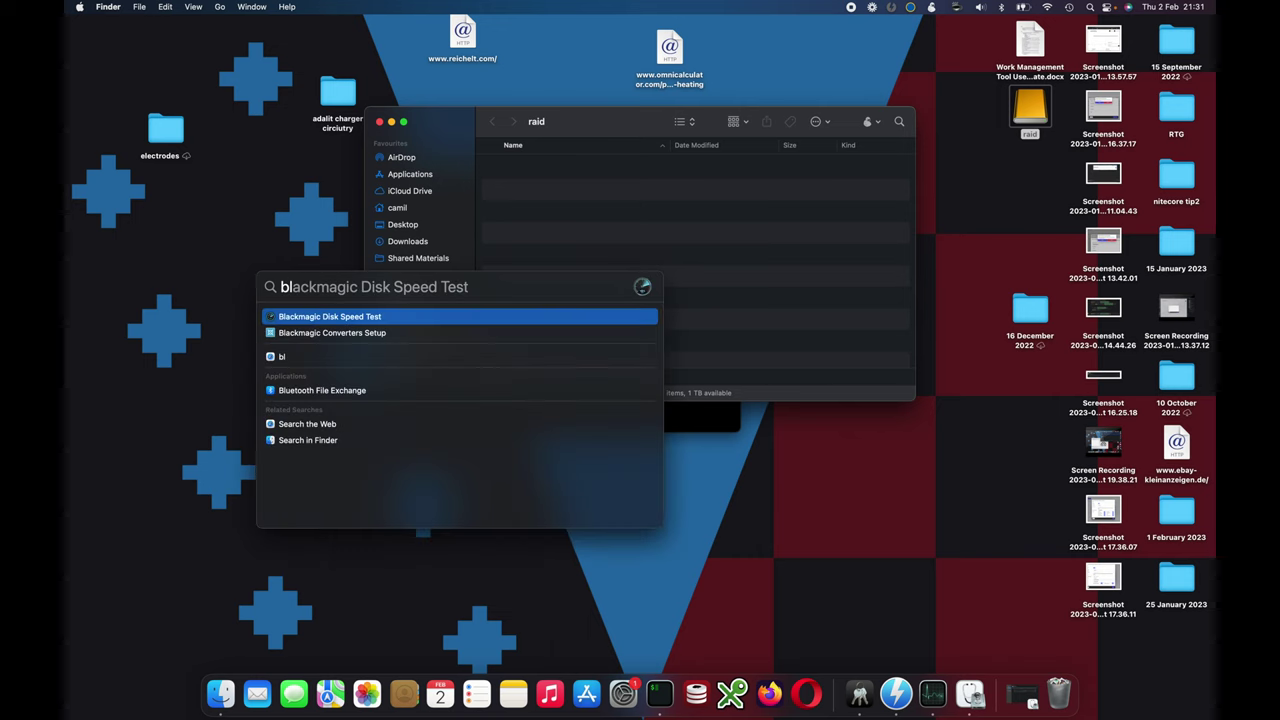
key("Return")
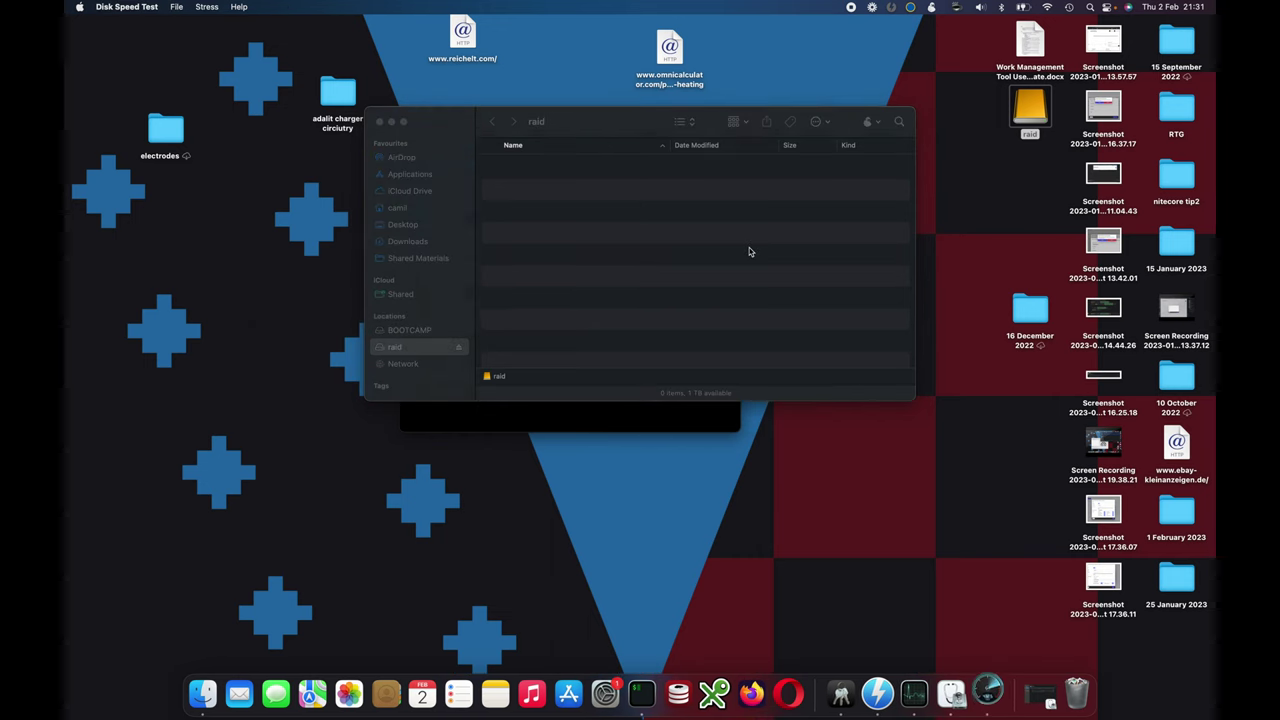
- Set the raid volume as the target drive and start the speed test
left_click(640, 209)
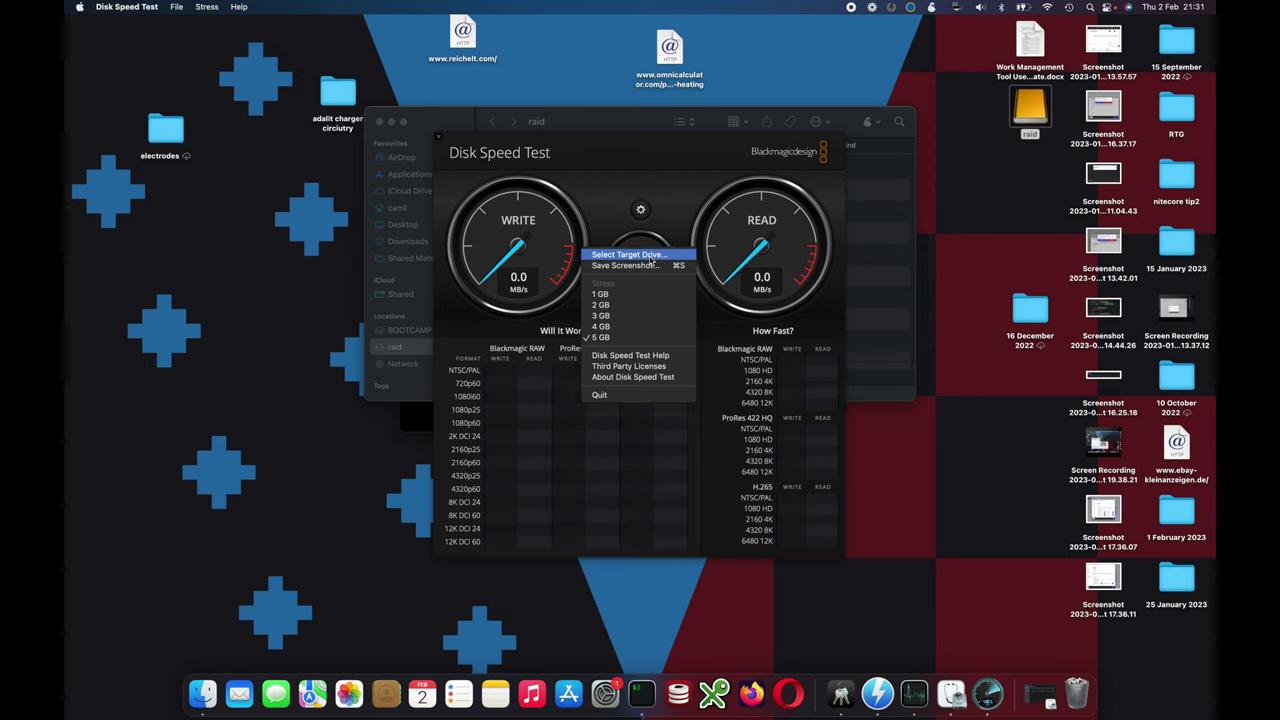
left_click(651, 257)
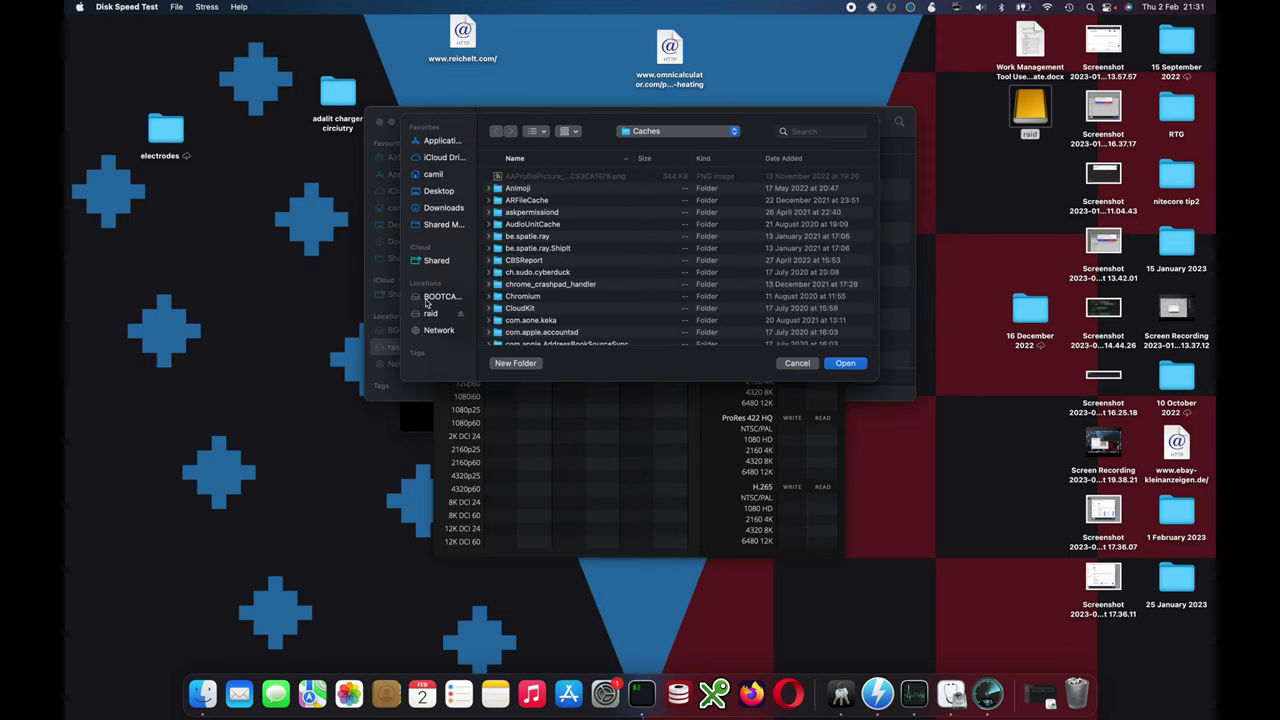
left_click(432, 314)
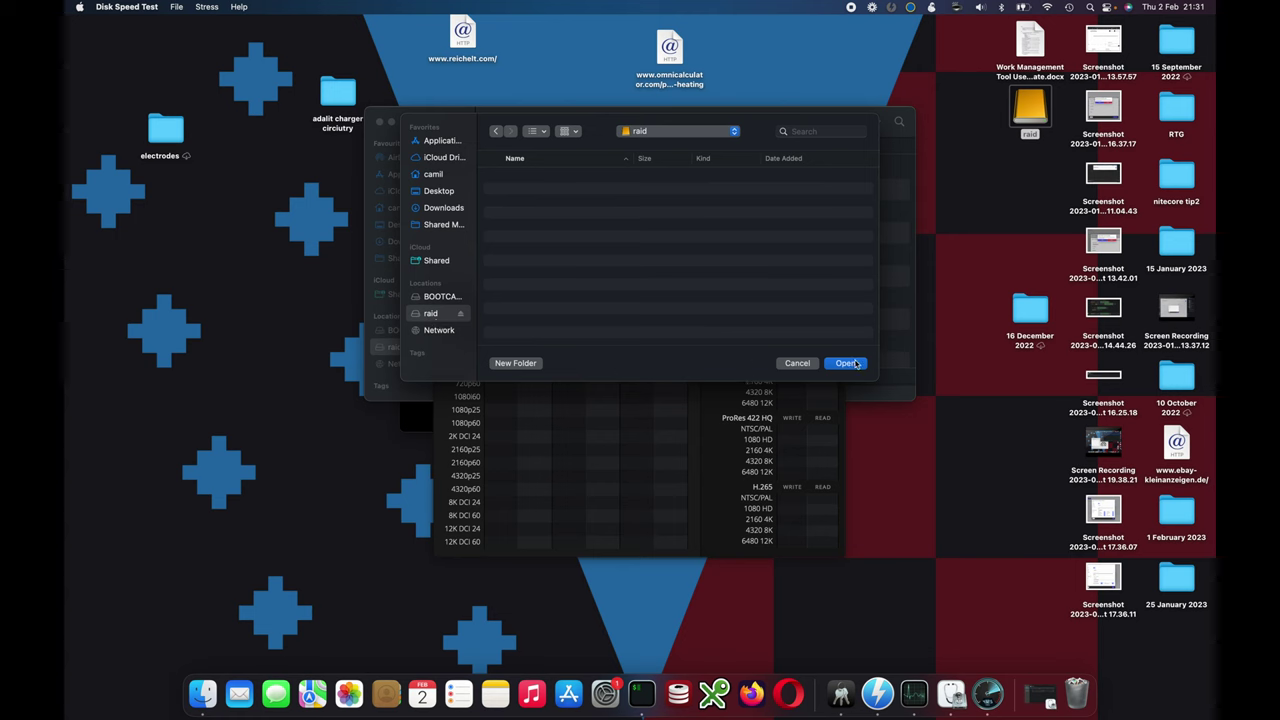
left_click(856, 363)
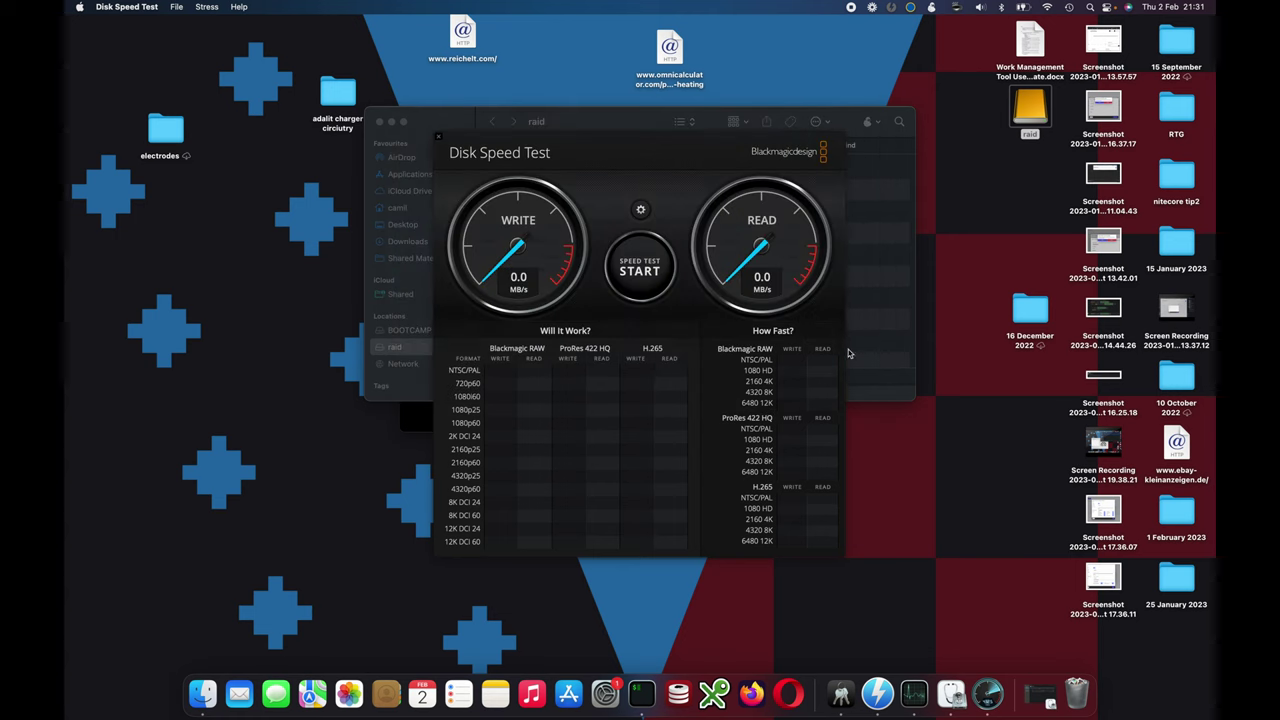
left_click(652, 268)
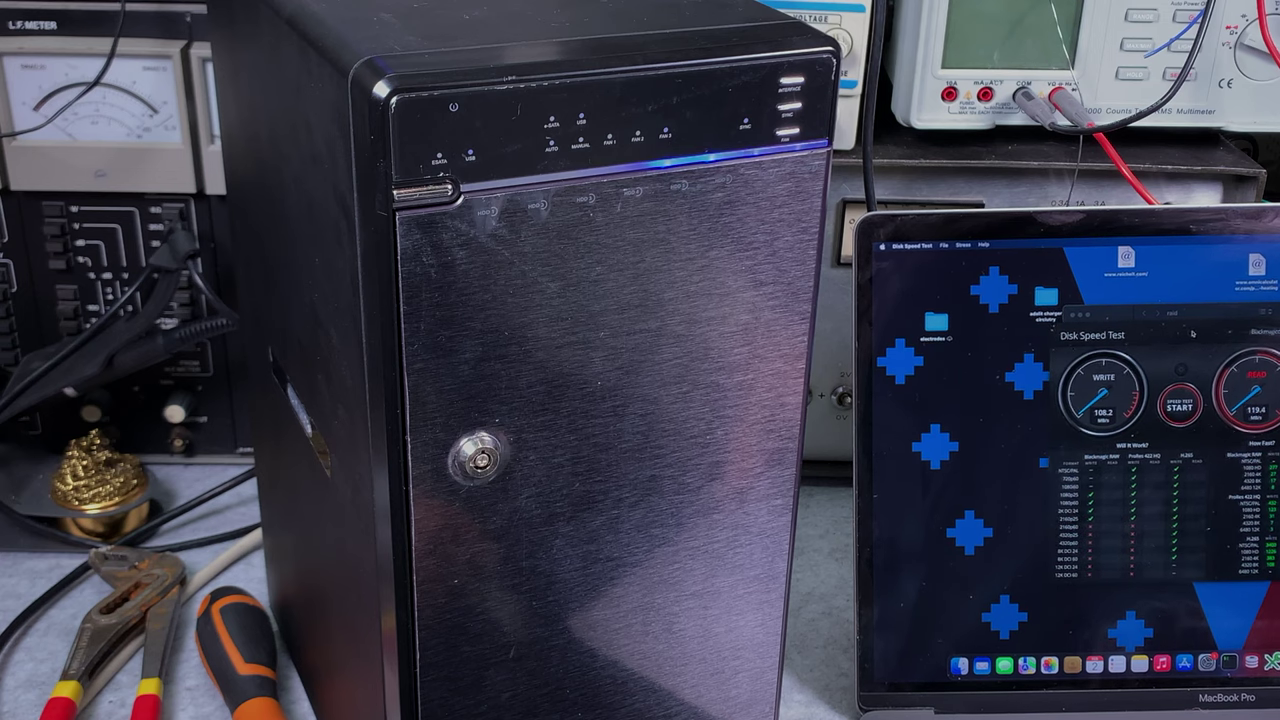
left_click_drag(1192, 333, 1147, 353)
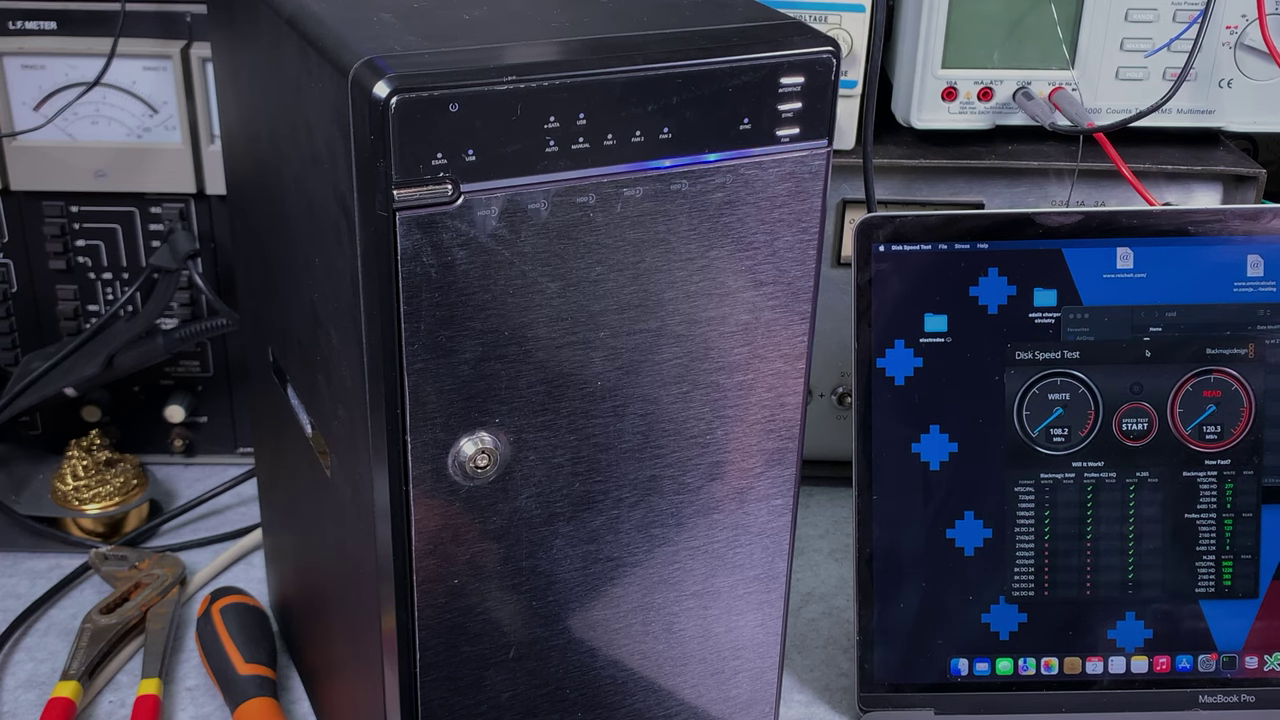